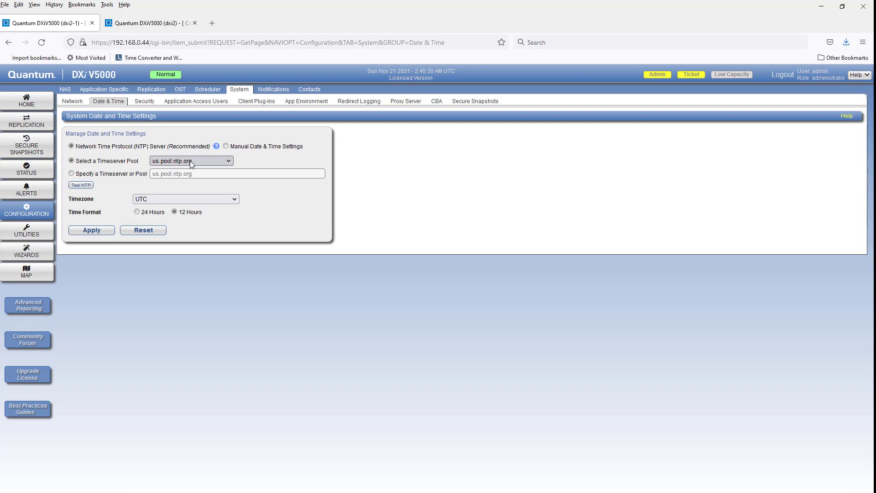
Select us.pool.ntp.org as the timeserver pool and set the timezone to America/Denver
left_click(228, 161)
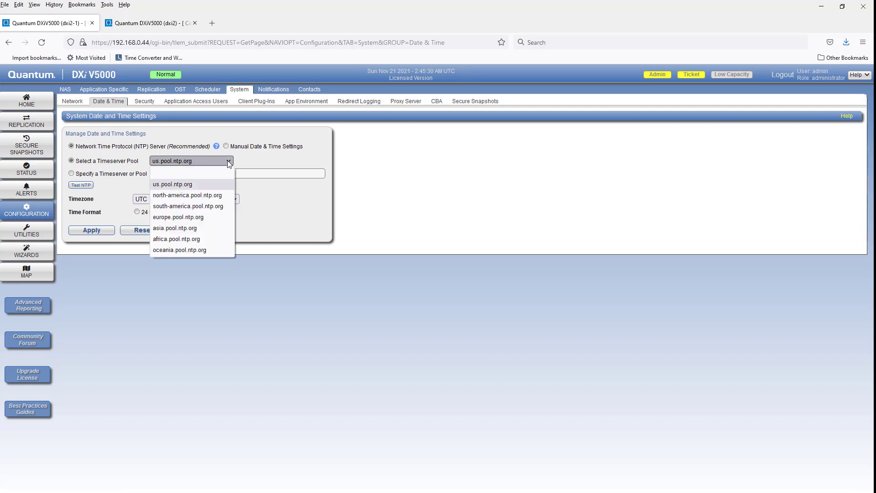
left_click(186, 184)
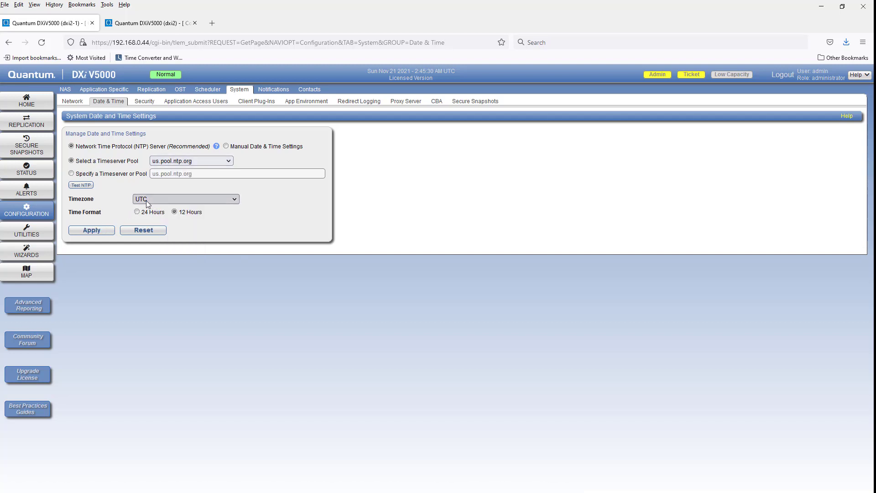
left_click(234, 199)
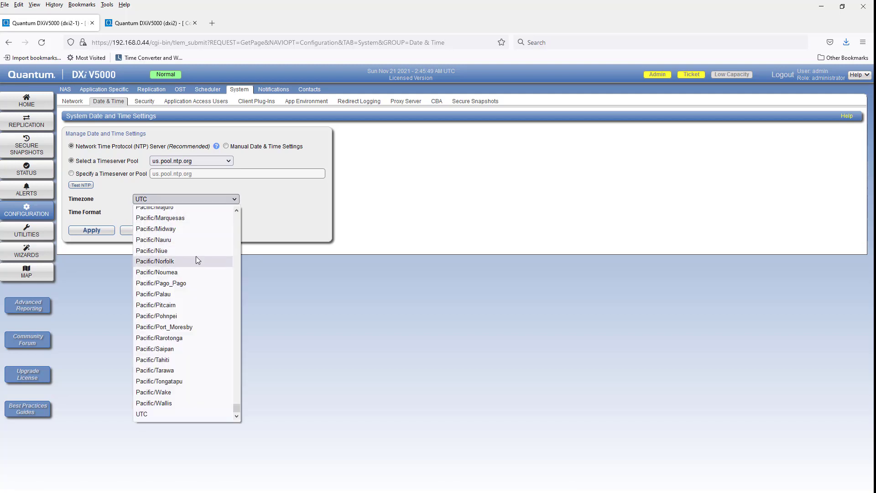
type("america")
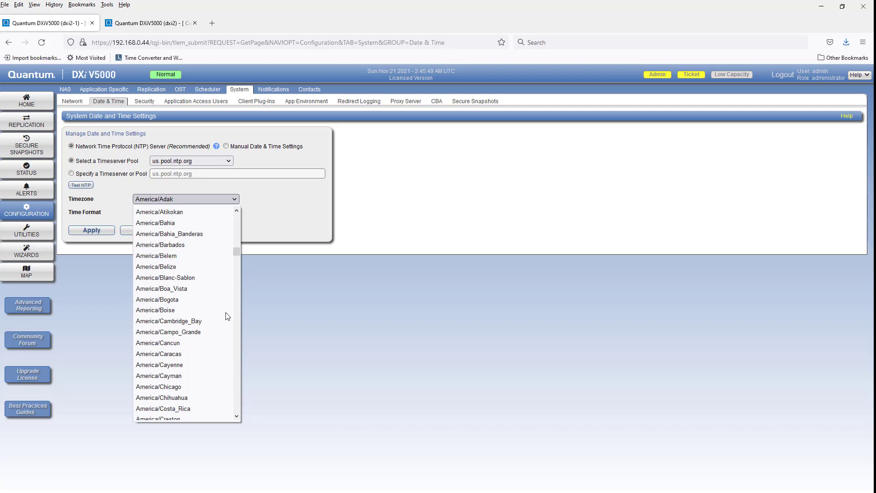
scroll(226, 317, "down", 6)
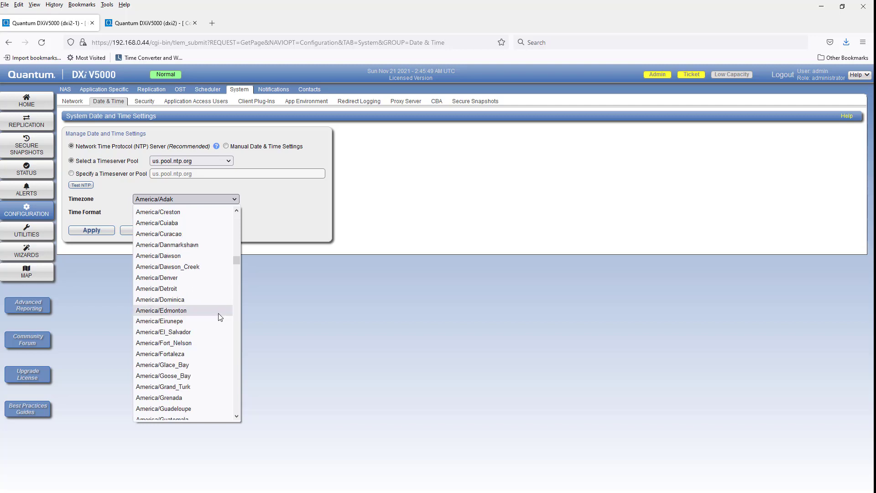
left_click(169, 278)
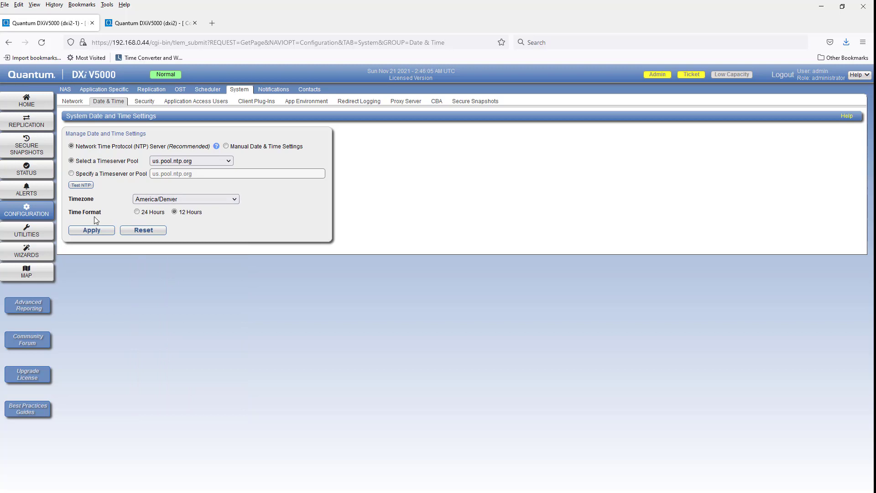
Apply the date and time settings with the system reboot deferred
left_click(88, 231)
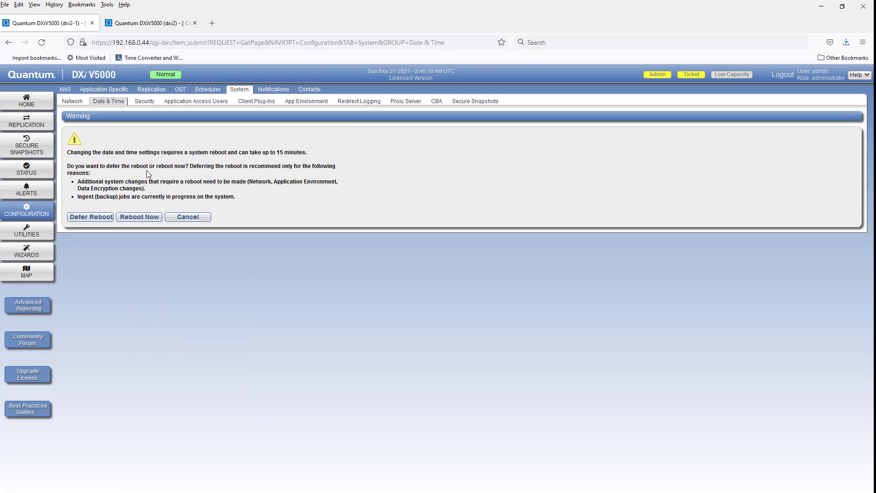
left_click(90, 218)
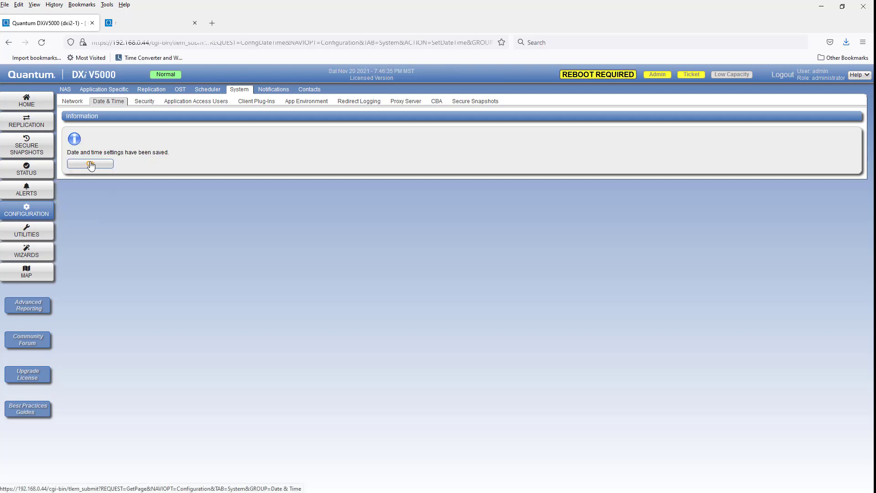
left_click(90, 166)
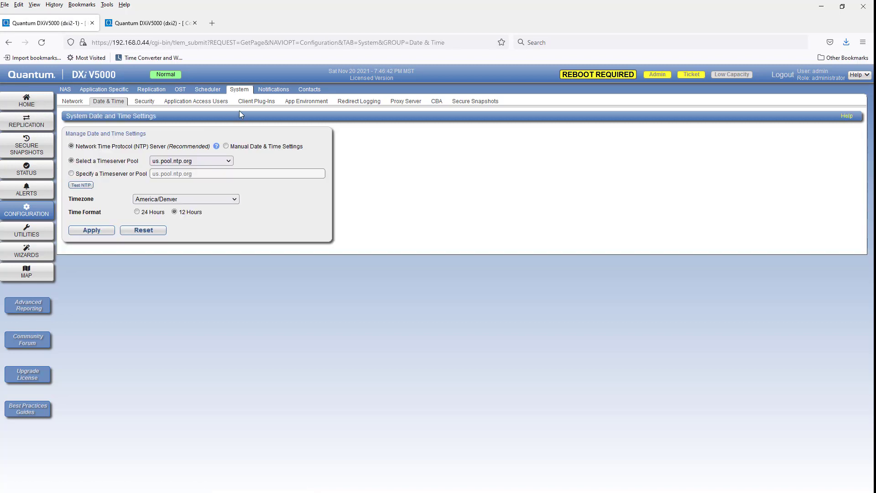
Enable Secure Snapshots in the system's global configuration and apply the setting
left_click(239, 89)
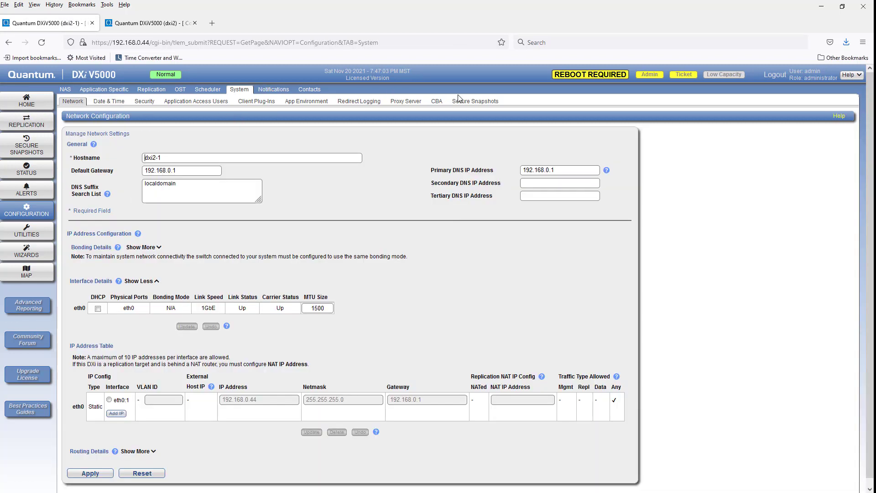
left_click(479, 103)
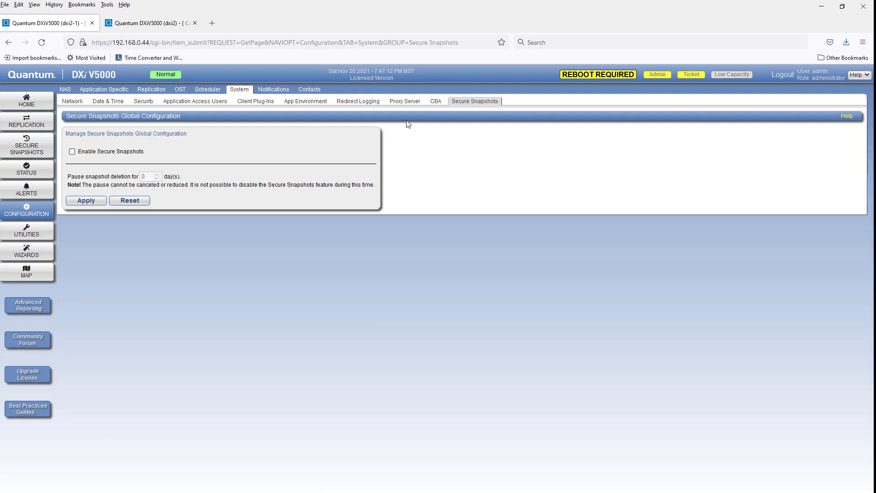
left_click(71, 153)
left_click(91, 200)
Restart the DXi system from the Reboot & Shutdown utilities
left_click(28, 234)
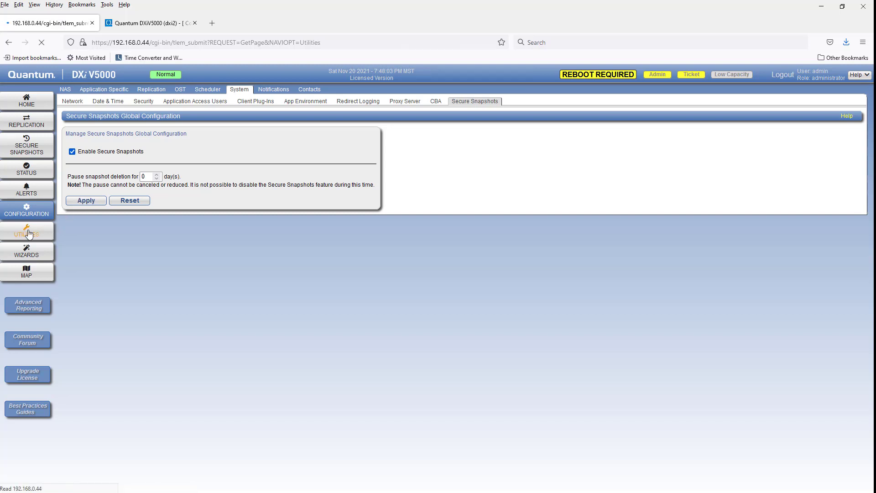
left_click(284, 91)
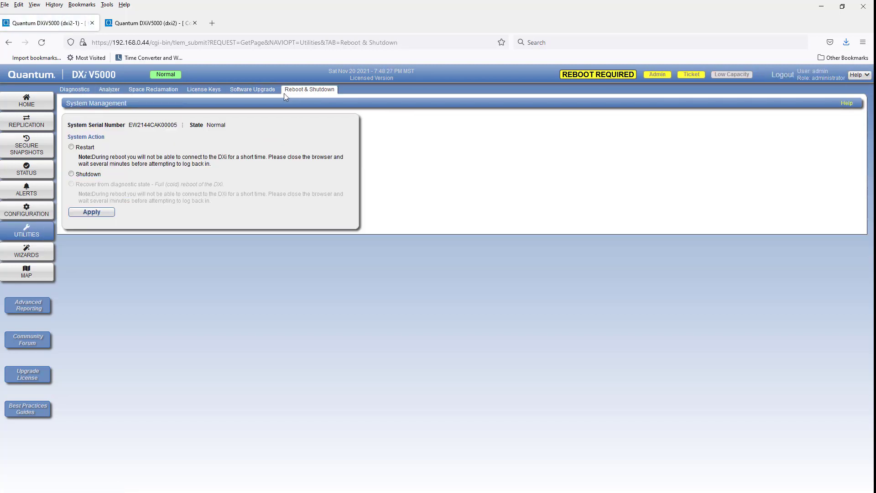
left_click(91, 148)
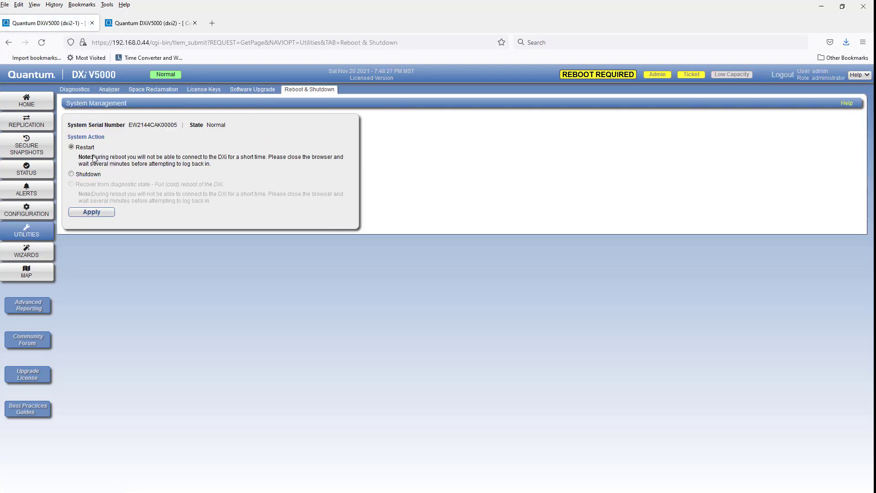
left_click(95, 214)
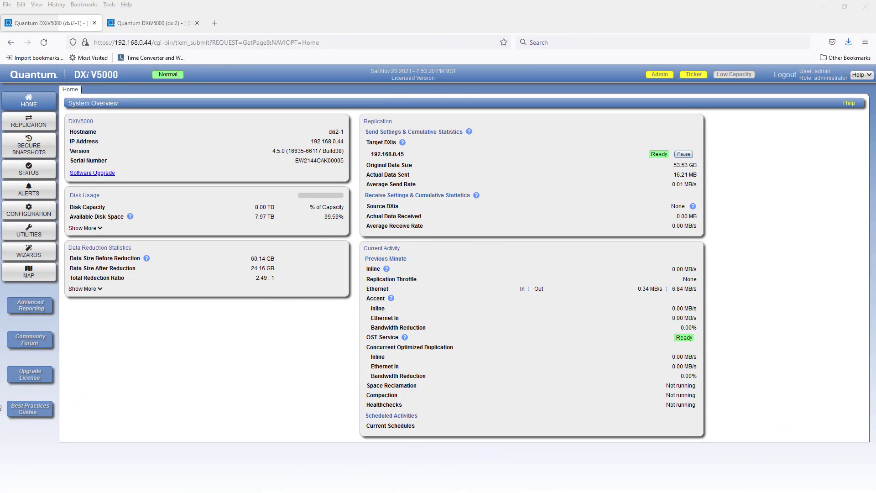
Review the DXi2-1_test share's snapshot and replication settings without changing them, and check the list of saved share snapshots
left_click(22, 213)
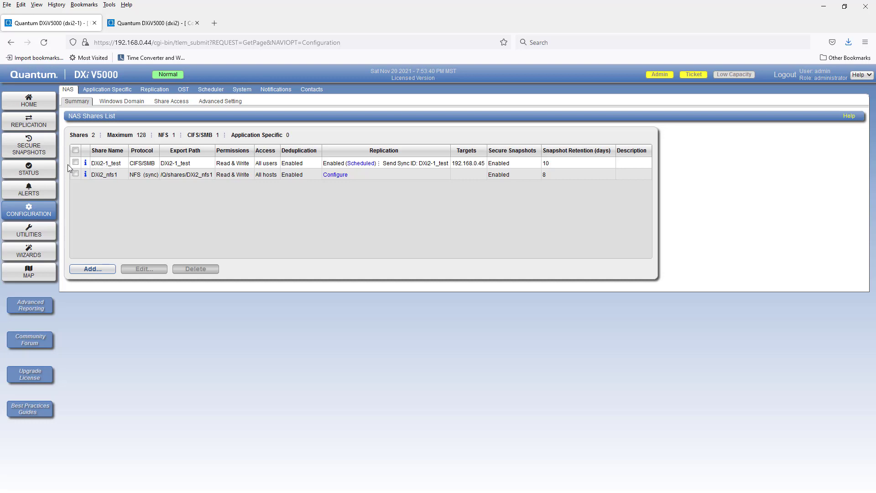
left_click(76, 163)
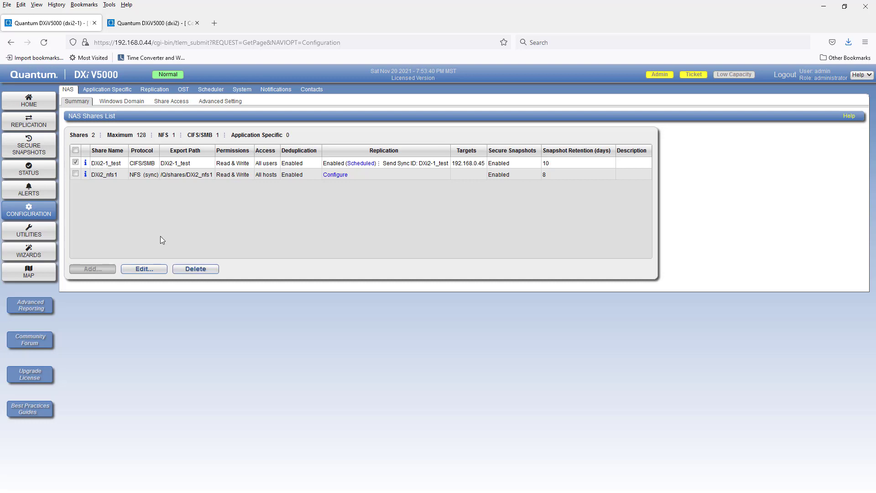
left_click(151, 270)
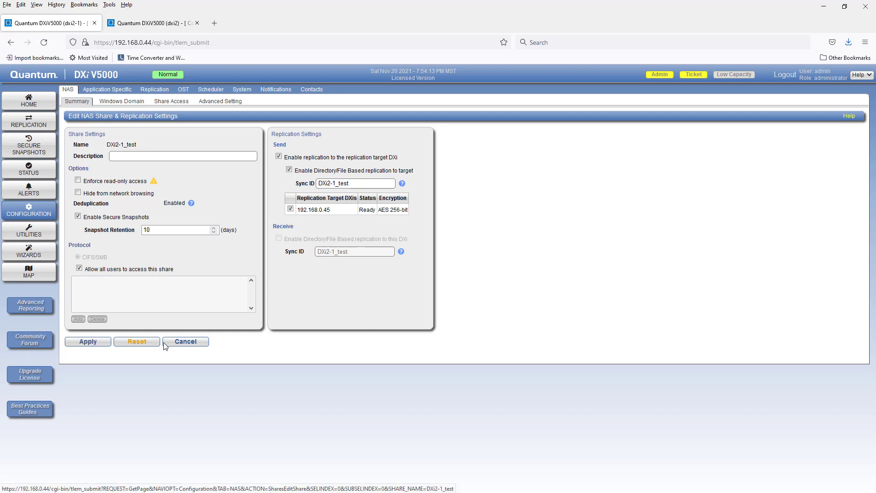
left_click(178, 345)
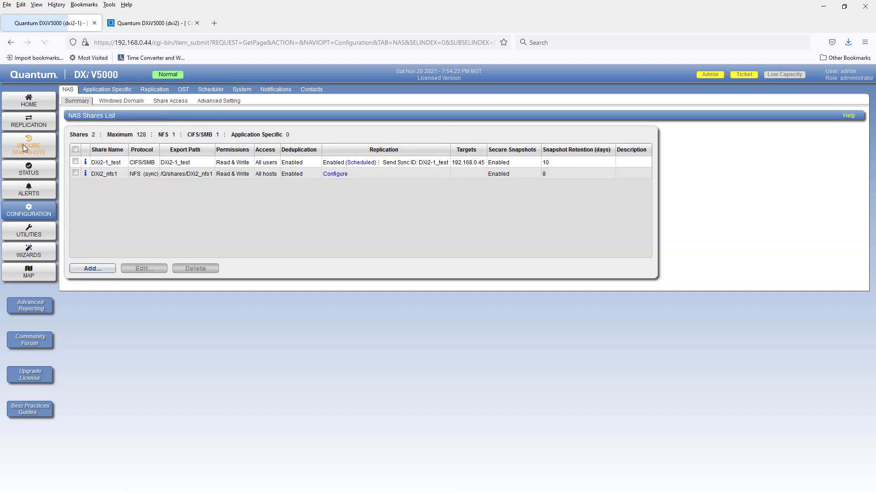
left_click(23, 145)
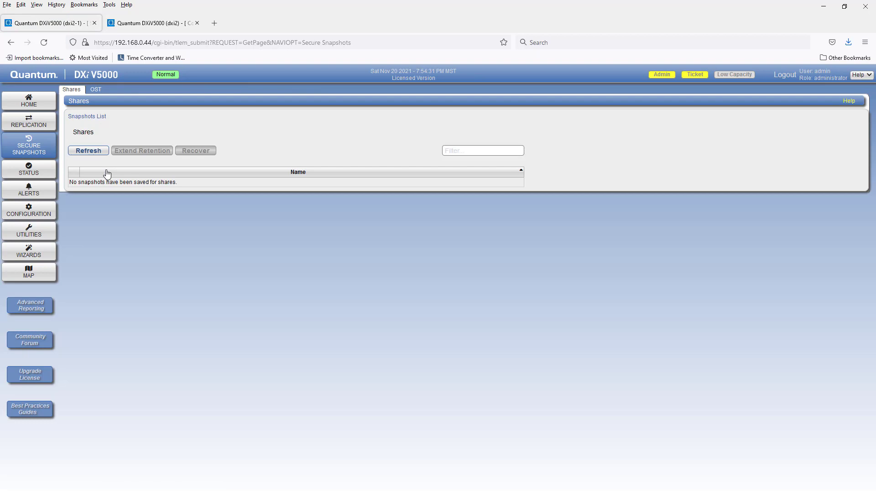
Add a new Secure Snapshots event for Shares on Saturday 11/20/2021 in the weekly Scheduler
left_click(29, 211)
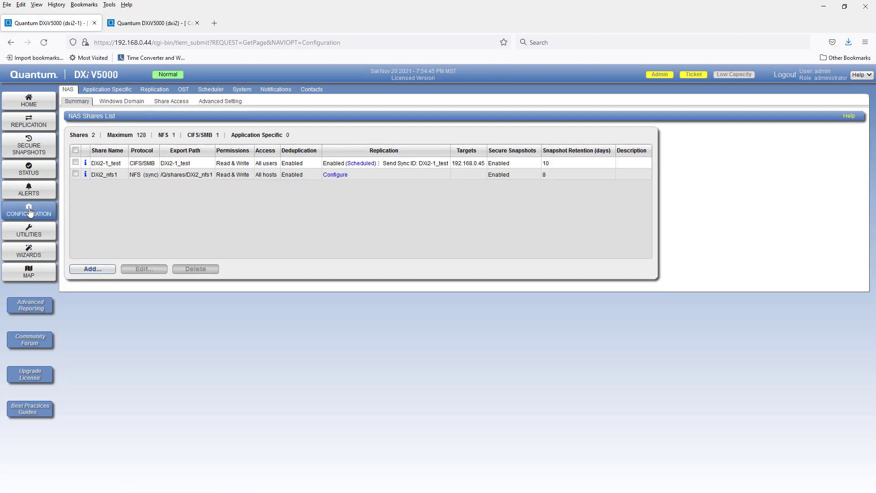
left_click(211, 90)
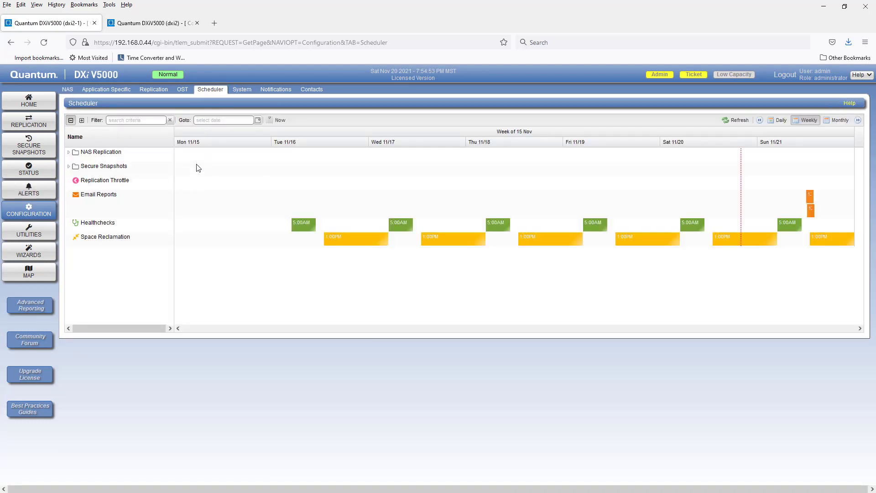
left_click(69, 166)
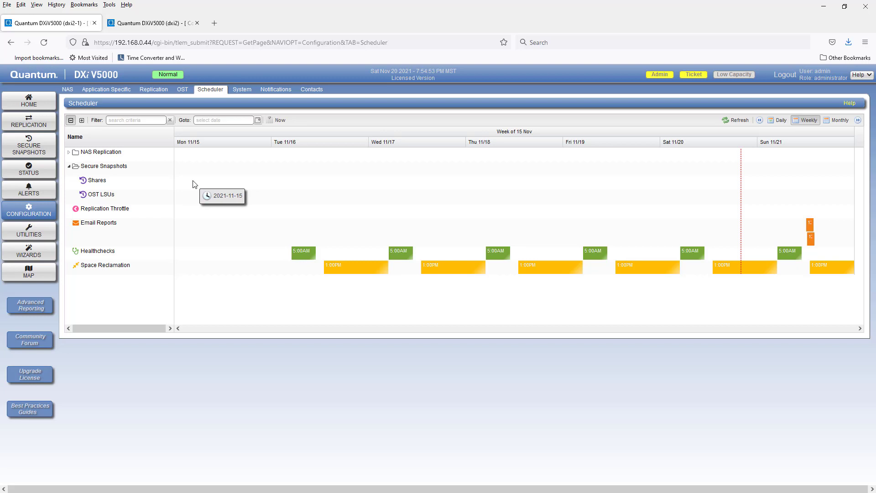
left_click(169, 180)
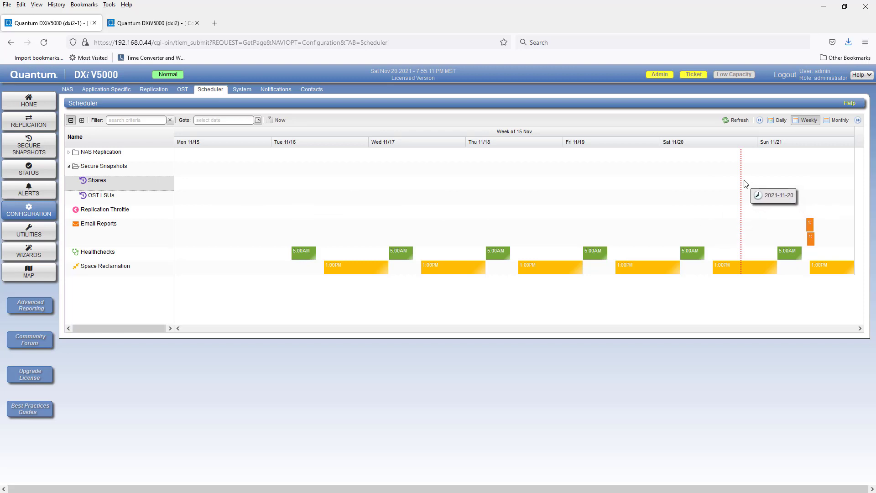
left_click_drag(747, 187, 770, 189)
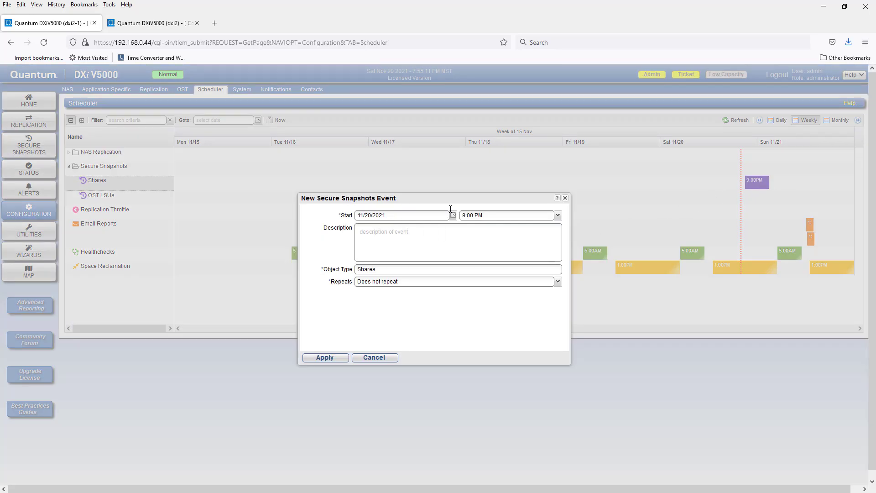
Set the snapshot event to start at 8:00 PM and repeat daily, every 1 day, continuing forever, and apply it
left_click(557, 216)
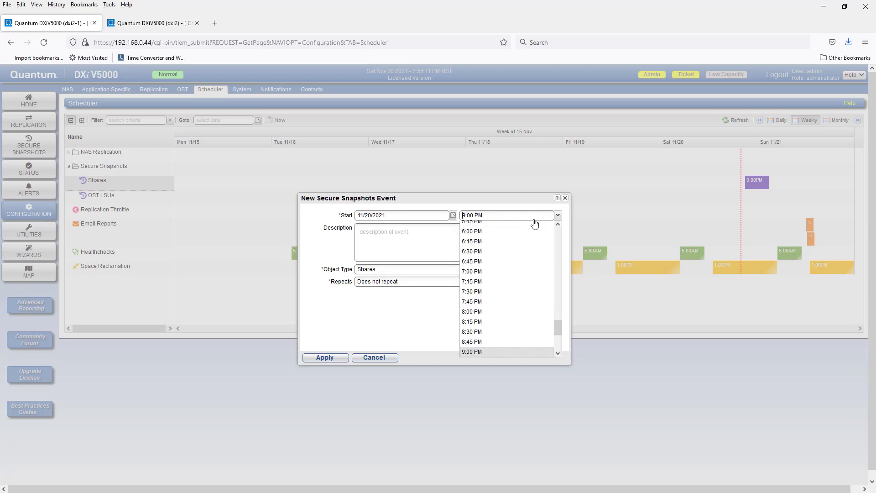
left_click(497, 312)
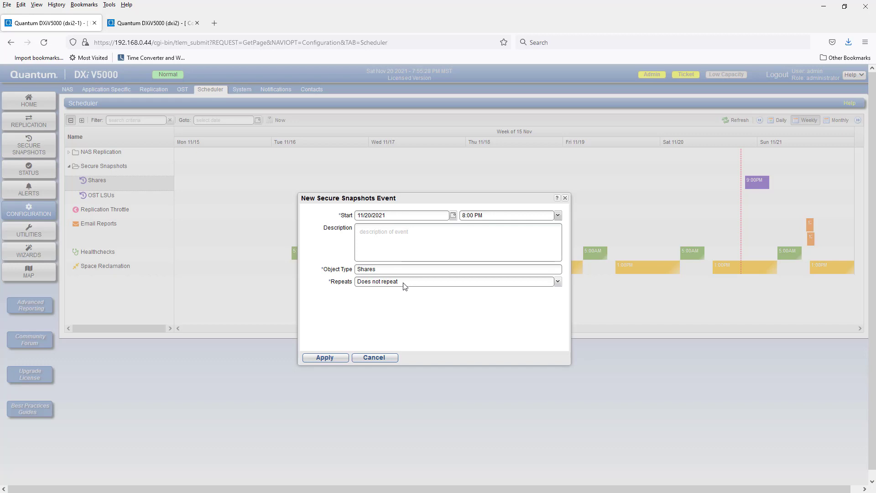
left_click(470, 281)
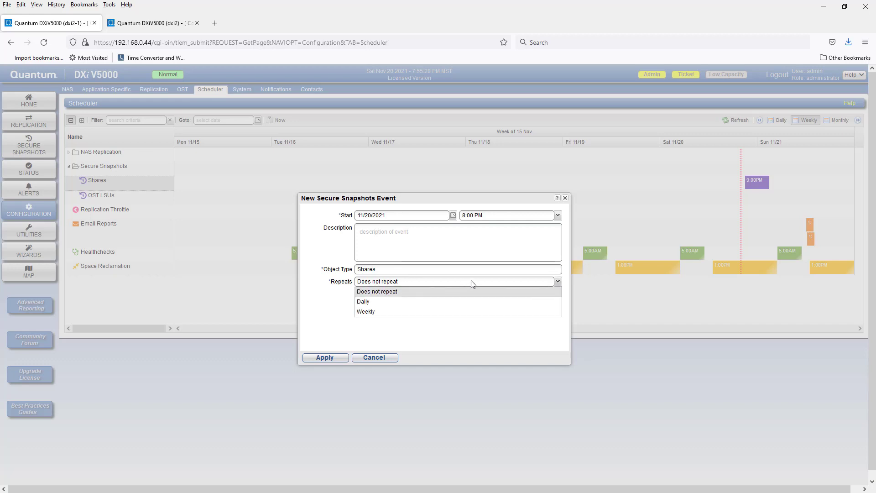
left_click(433, 301)
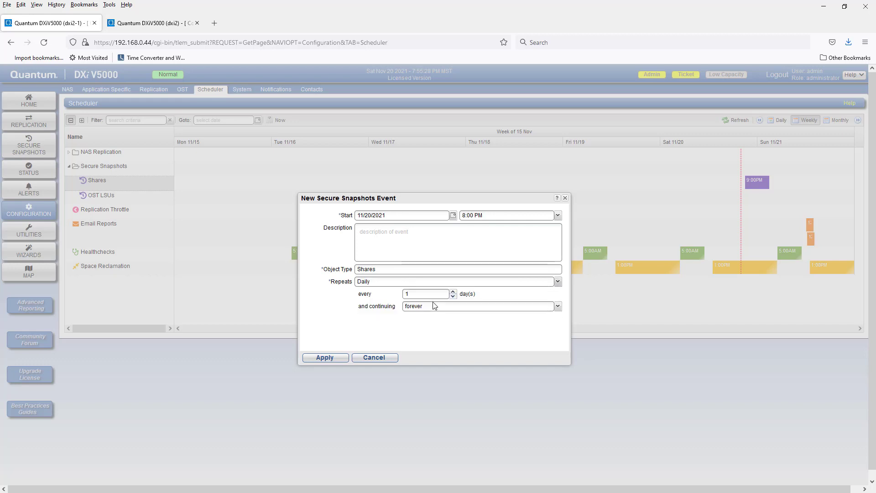
left_click(463, 307)
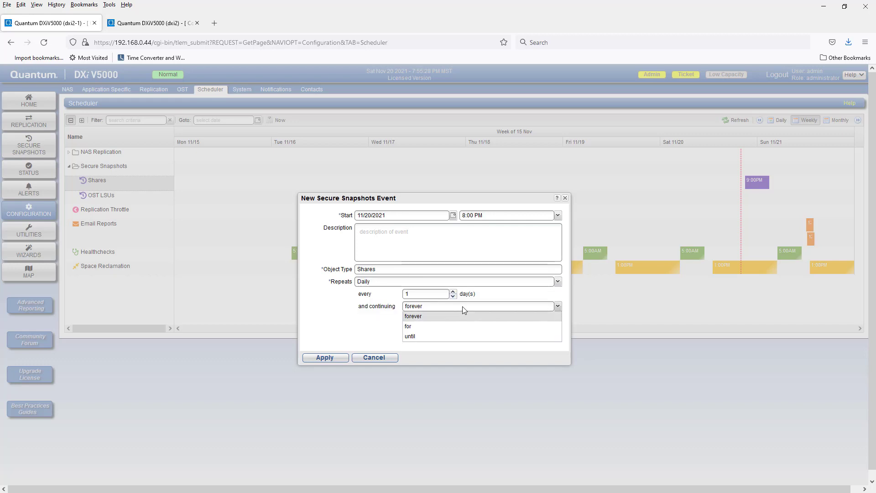
left_click(378, 322)
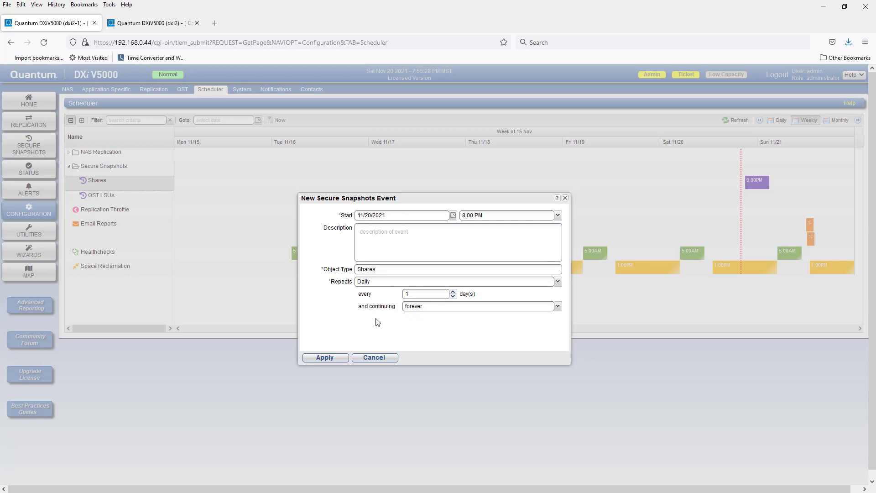
left_click(326, 357)
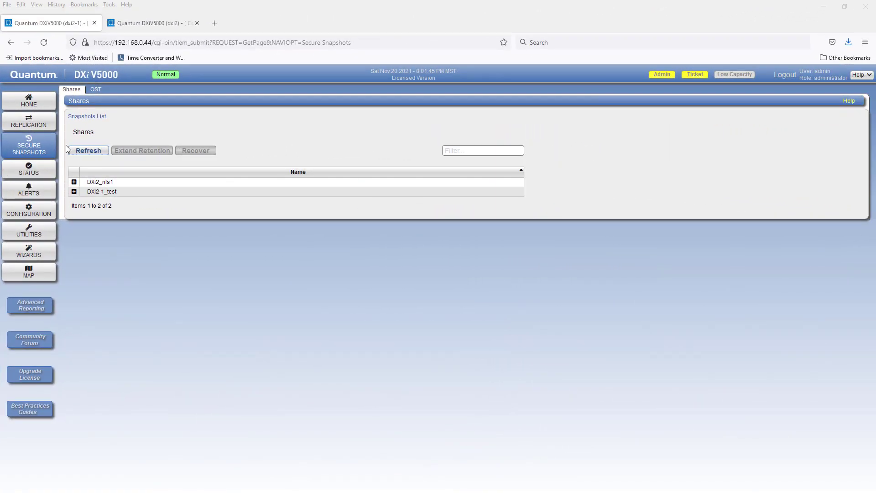
List the DXi2-1_test share's snapshots and review the saved snapshot's Extend Retention and Recover to Share settings without applying any change
left_click(73, 193)
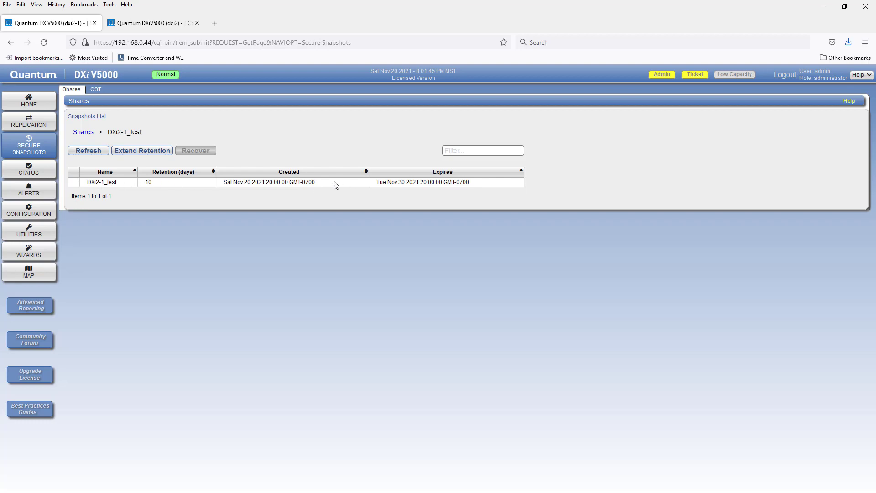
left_click(109, 185)
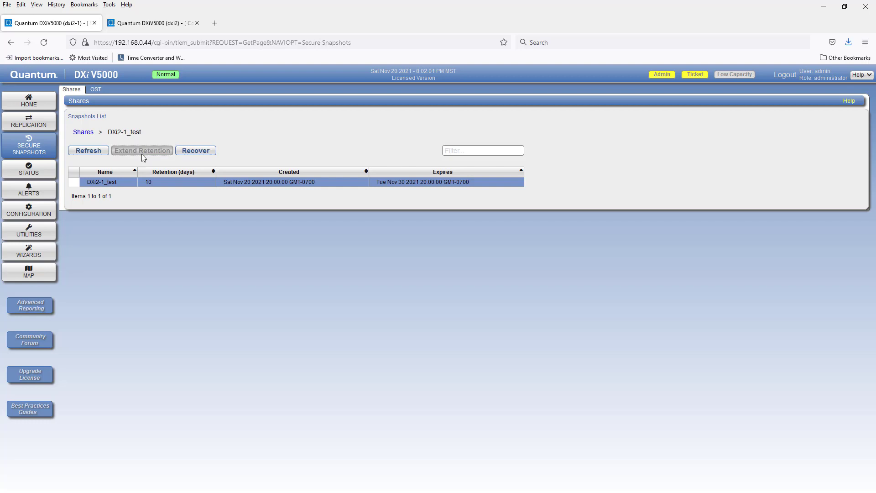
left_click(142, 154)
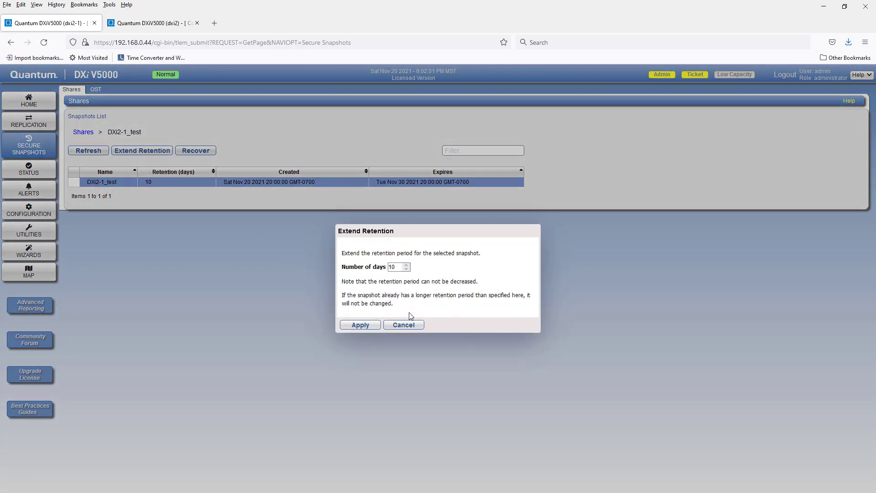
left_click(412, 327)
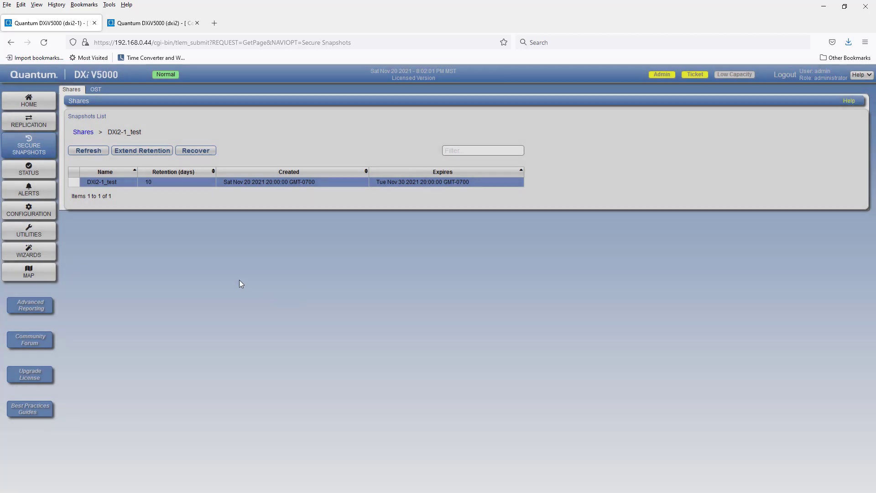
left_click(207, 154)
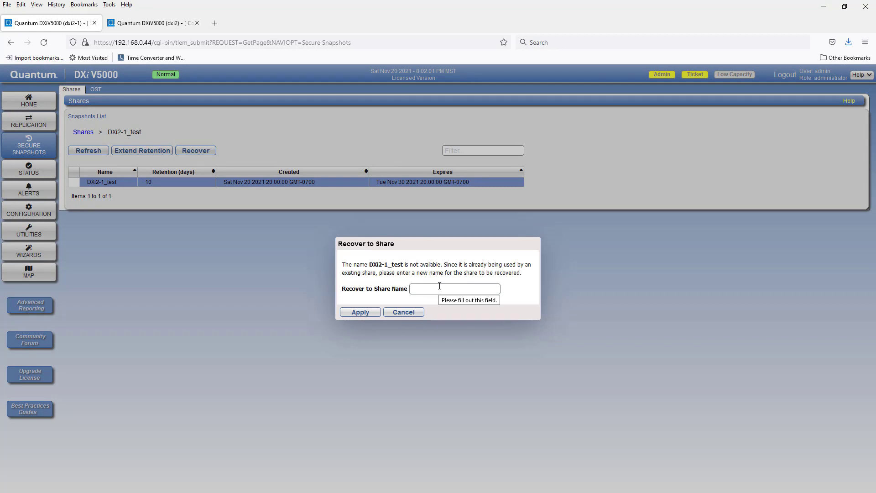
left_click(412, 313)
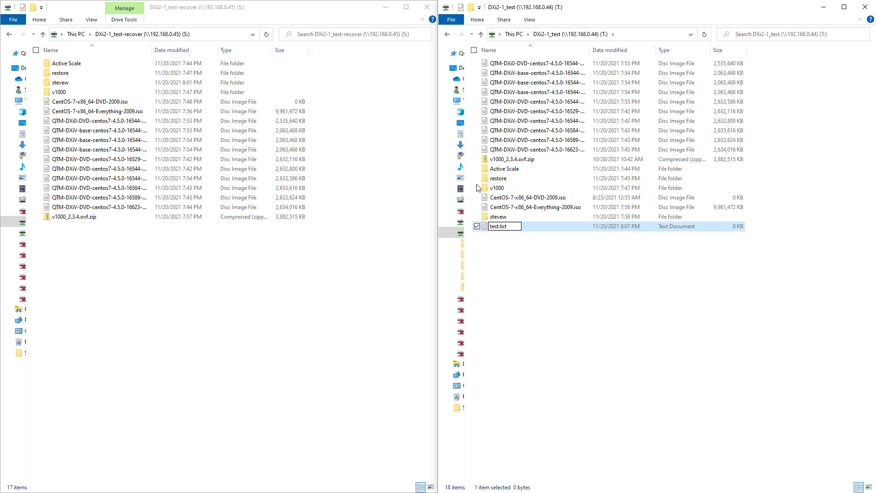
Open test.txt from the DXi2-1_test share in Notepad, enter 1 as its content, and save it
left_click(485, 227)
double_click(485, 227)
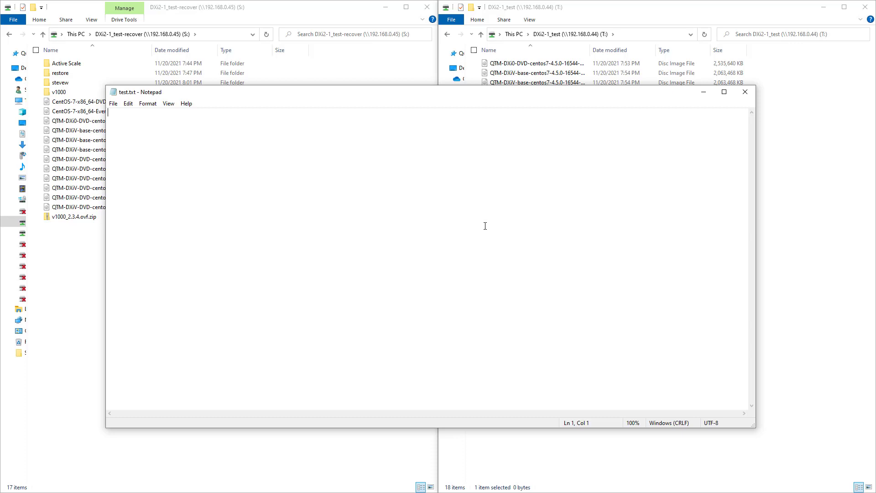
type("1")
left_click(114, 104)
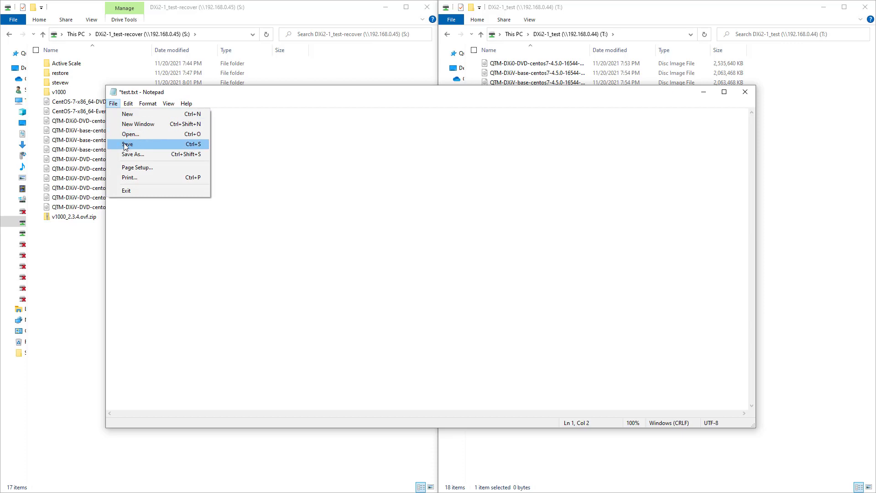
left_click(128, 145)
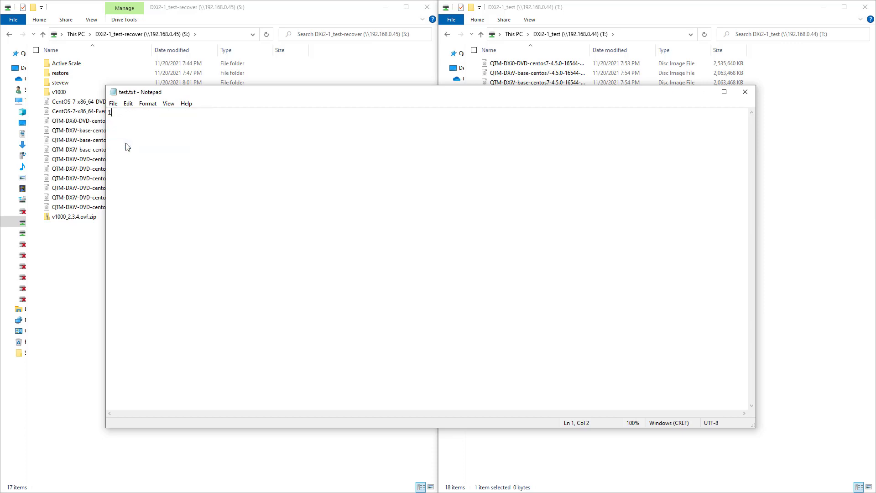
Dock the test.txt window beside the share's file list and bring the PuTTY session into view briefly to review the syscli --add securesnapshot command
key("super+Left")
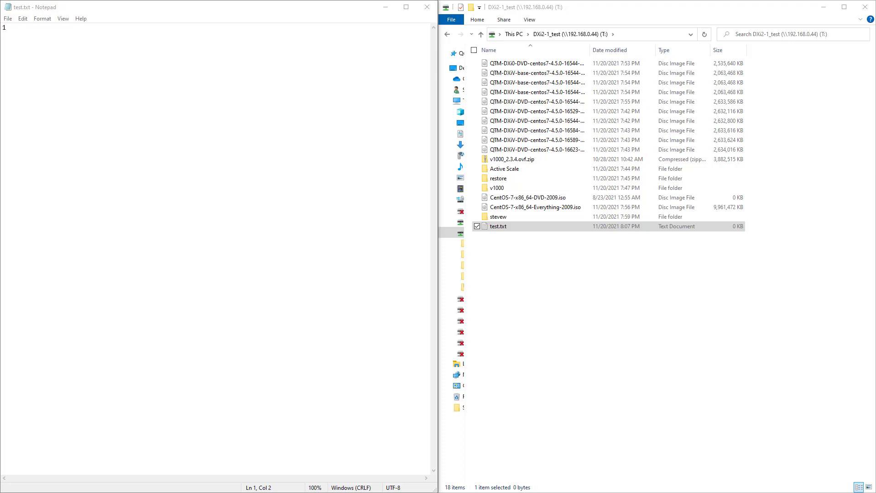
left_click_drag(875, 258, 267, 257)
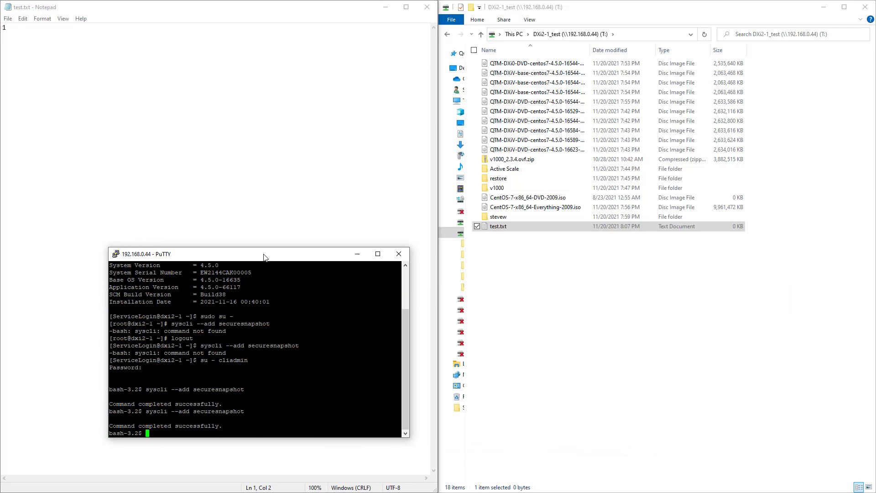
left_click_drag(263, 257, 875, 258)
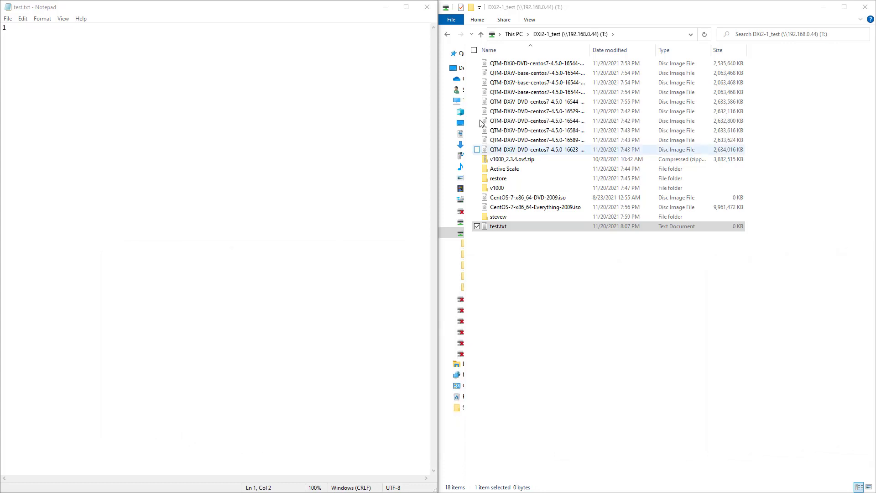
Replace the content of test.txt with 2 and save the file
left_click(23, 34)
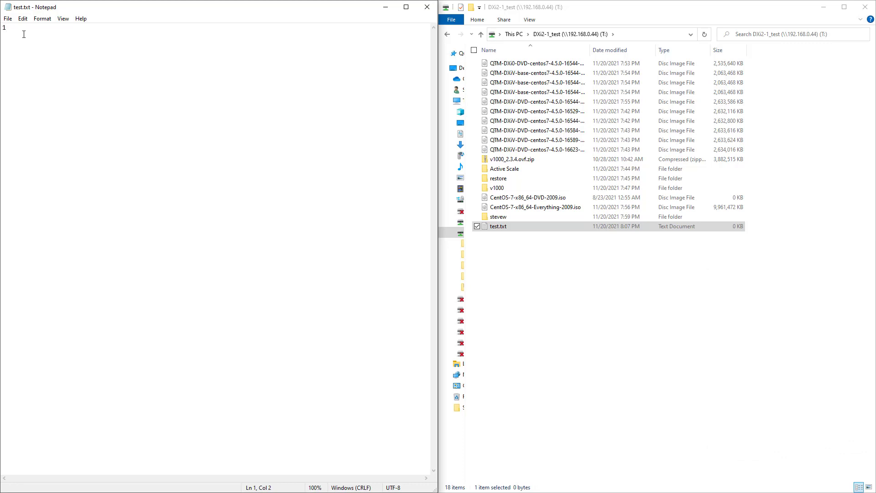
key("BackSpace")
type("2")
left_click(11, 19)
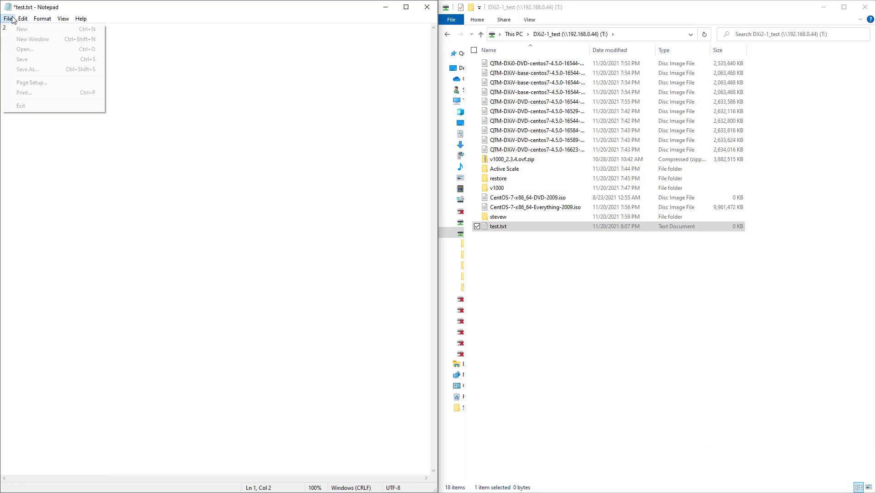
left_click(23, 60)
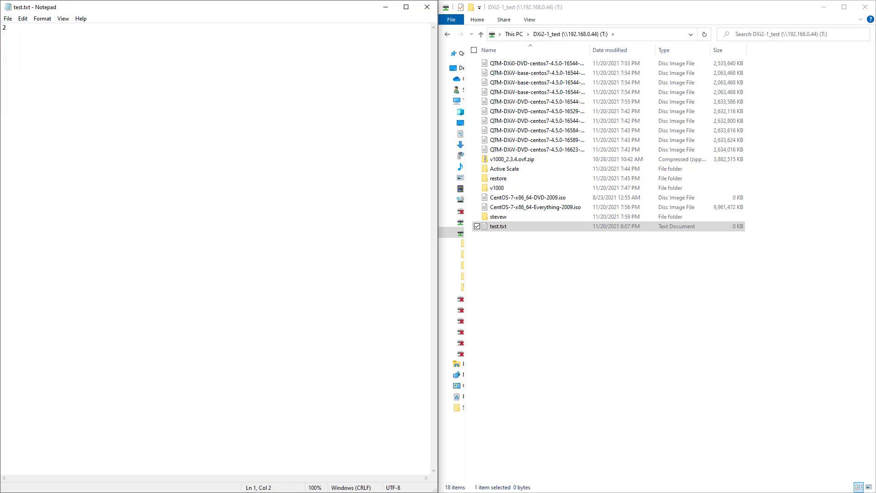
Replace the whole content of test.txt with 3 and save the file
key("alt+Tab")
key("ctrl+a")
type("3")
left_click(8, 19)
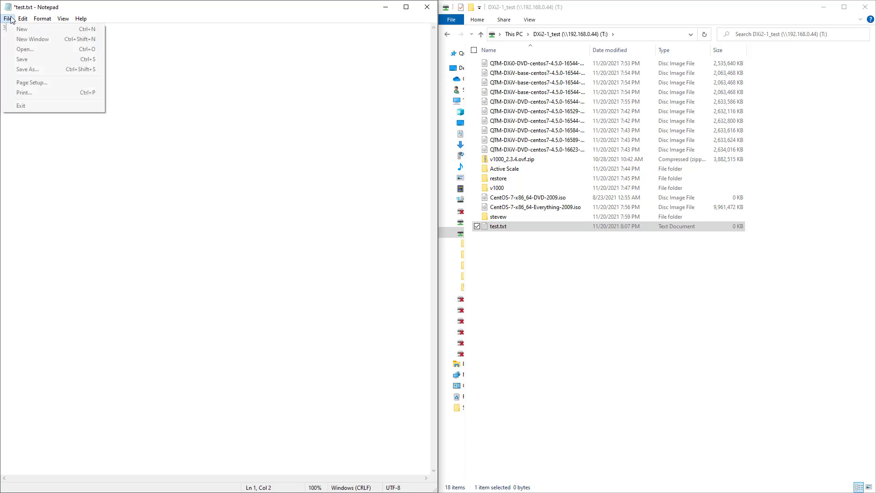
left_click(23, 60)
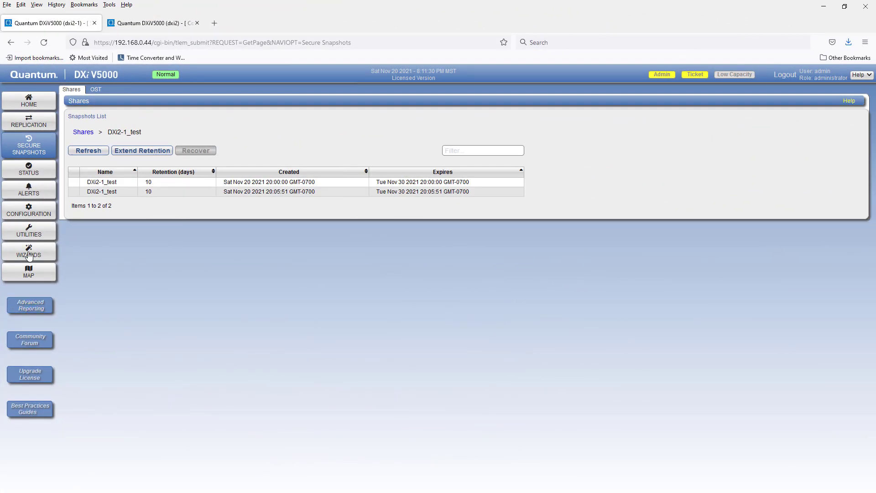
Refresh the DXi2-1_test snapshot list in the DXi web console and recover the 20:08:58 snapshot to a new share named testtxt-1
left_click(93, 153)
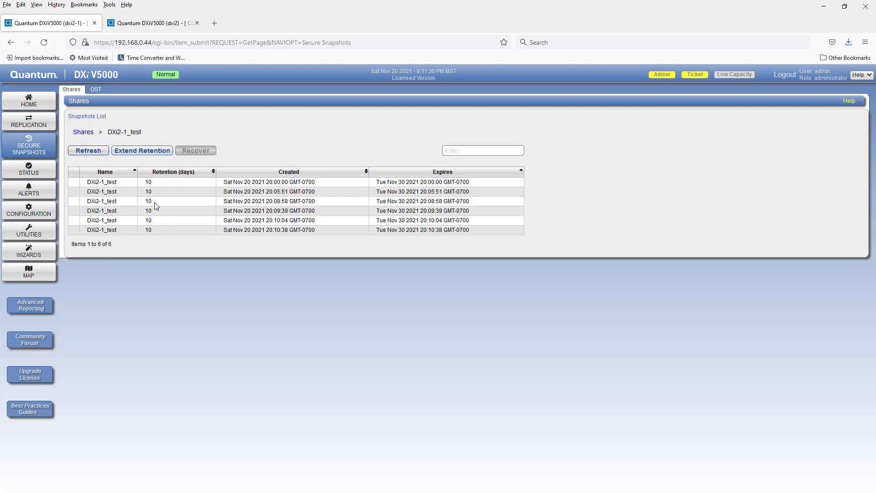
left_click(122, 205)
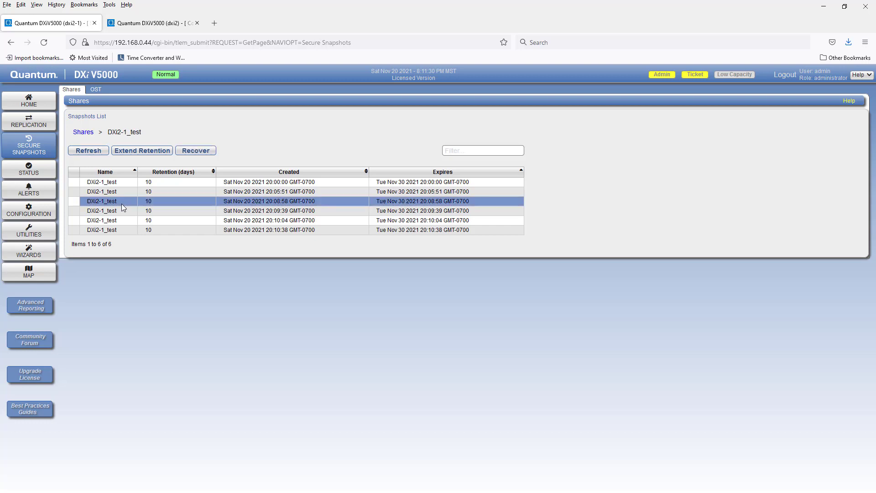
left_click(195, 151)
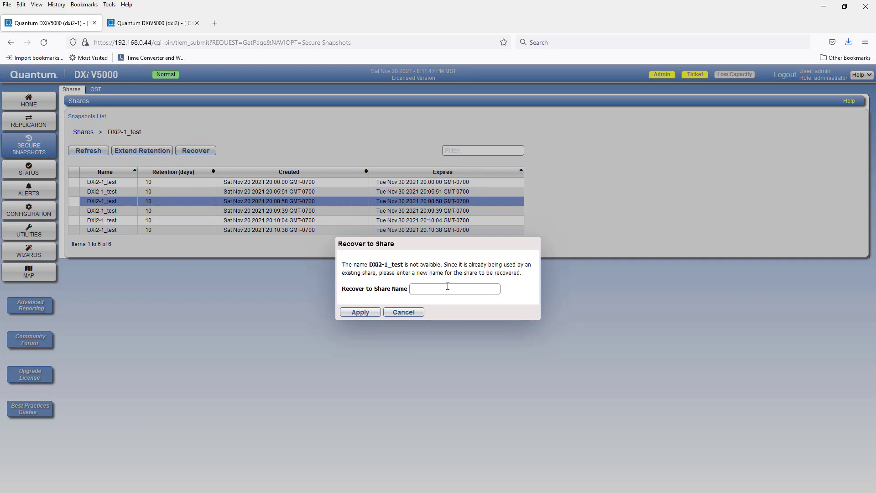
type("testtxt-1")
left_click(359, 314)
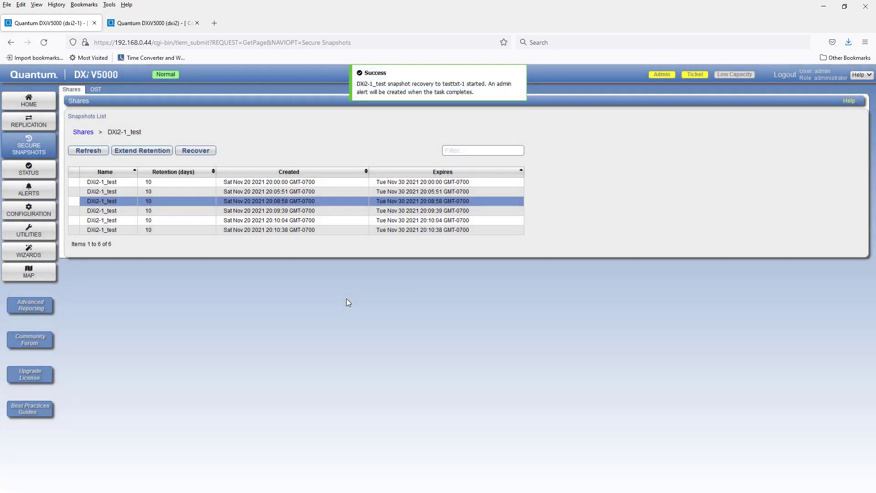
left_click(127, 213)
left_click(190, 151)
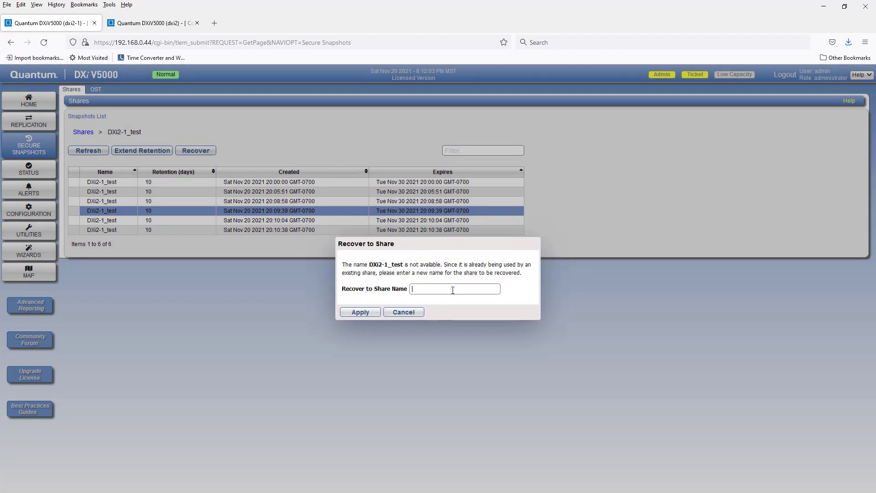
type("testte")
key("BackSpace")
key("BackSpace")
type("txt.2")
left_click(405, 312)
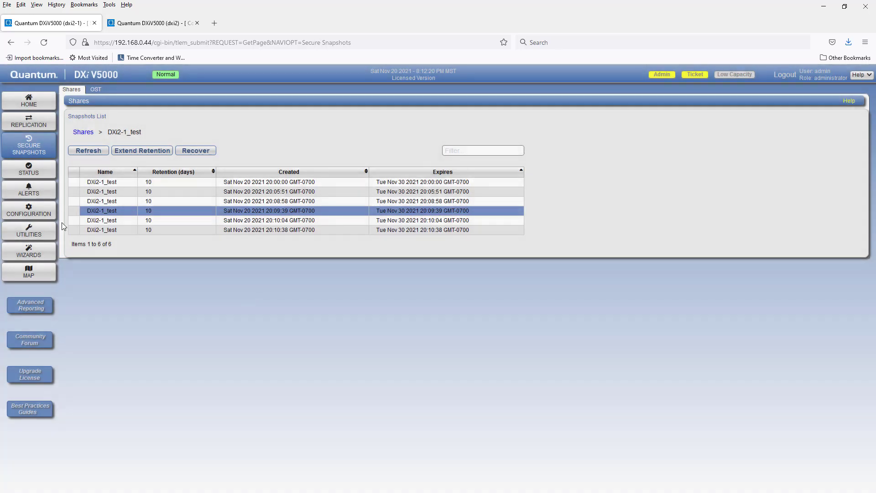
Check the NAS shares list in the configuration for the shares recovered from the snapshots
left_click(36, 213)
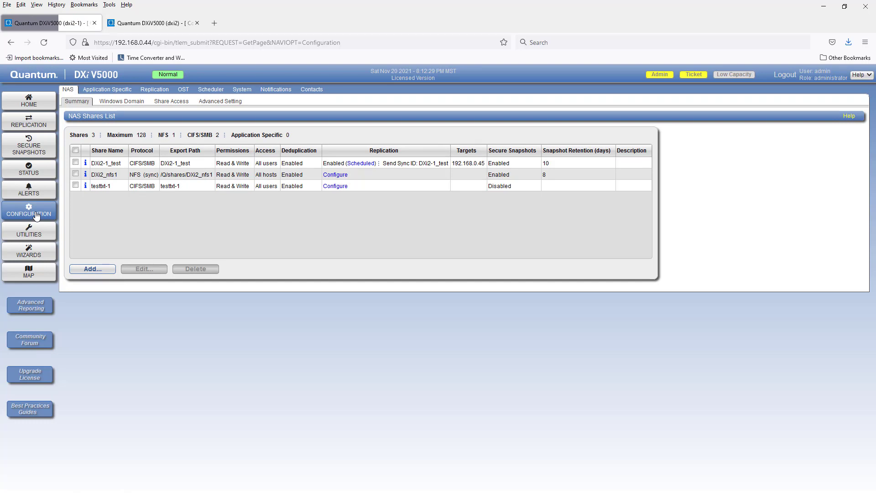
left_click(32, 150)
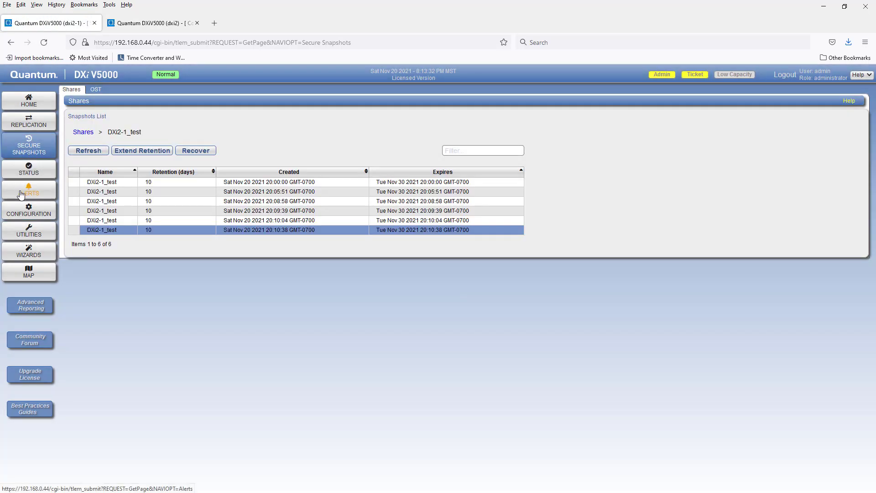
left_click(27, 211)
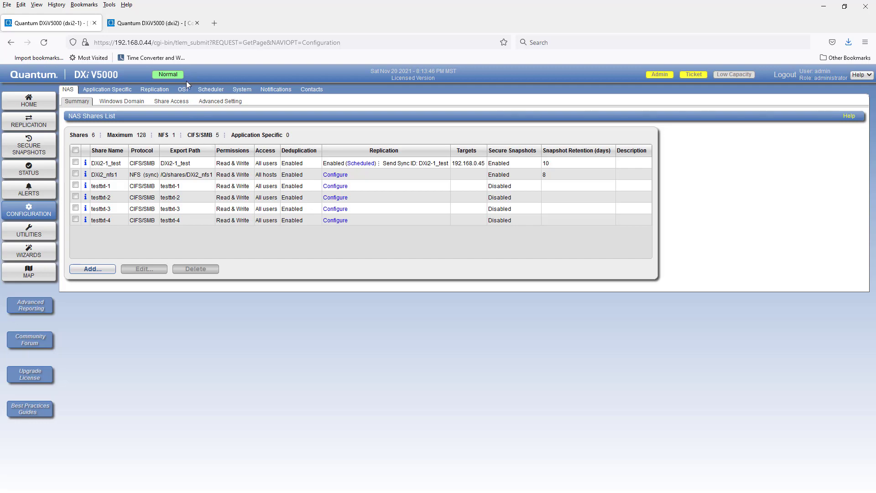
Switch to File Explorer and check the content of test.txt on the recovered testtxt-1 share
key("alt+Tab")
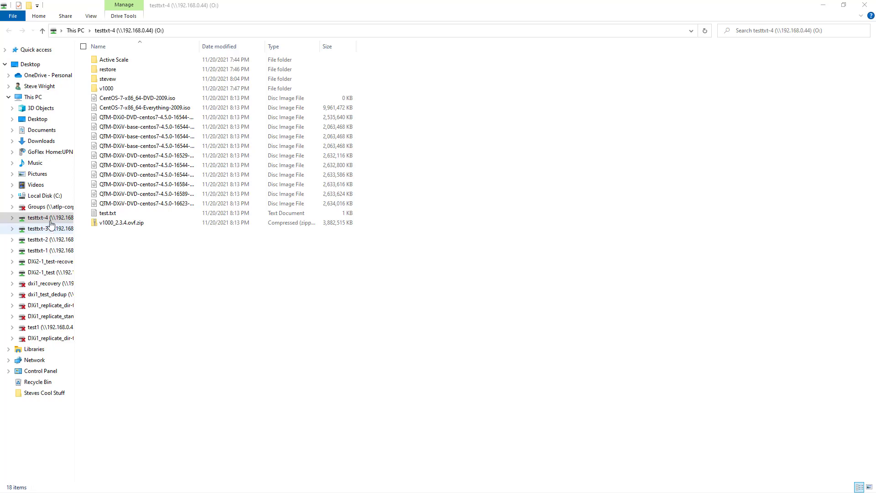
left_click(45, 253)
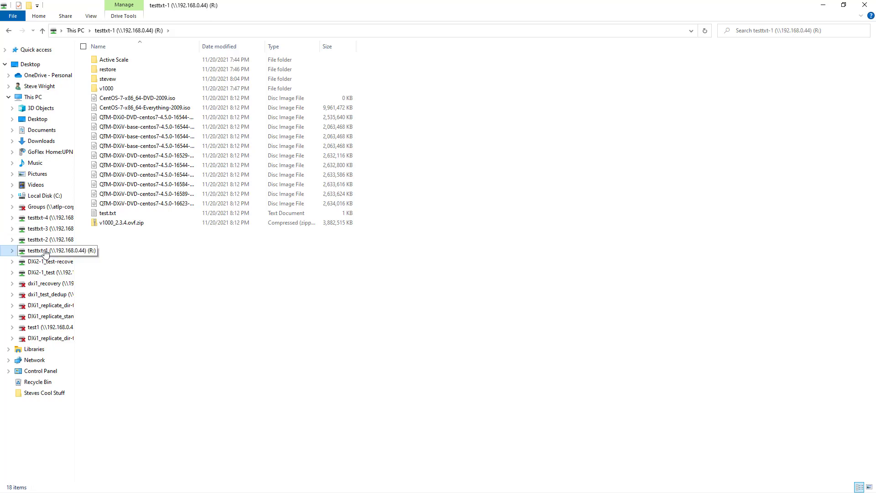
double_click(109, 213)
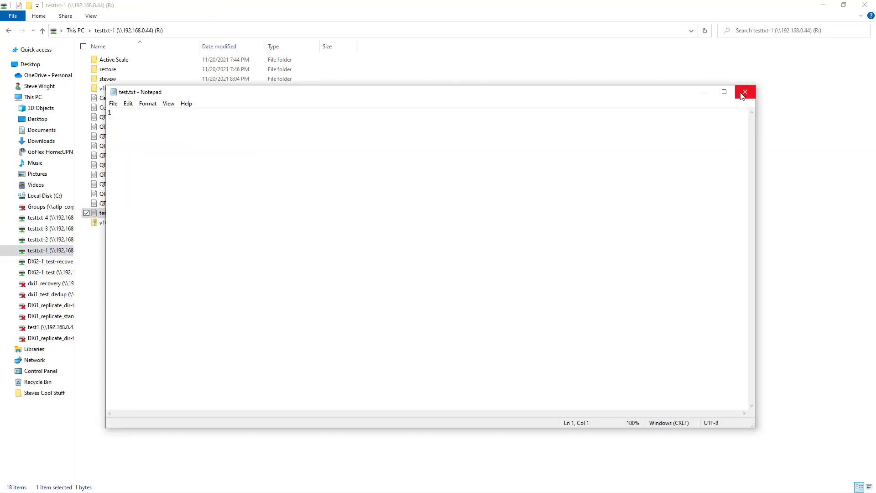
left_click(744, 92)
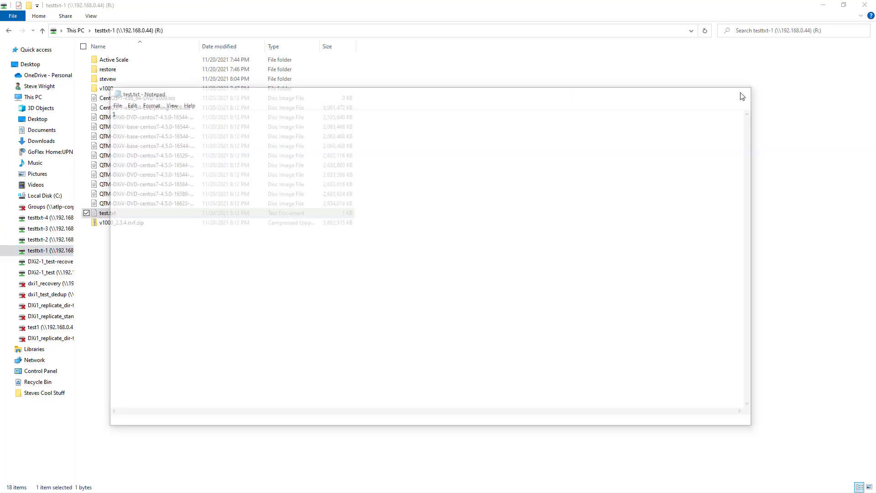
Open test.txt on the recovered testtxt-2 share, enter 2 as its content, and close it
left_click(47, 241)
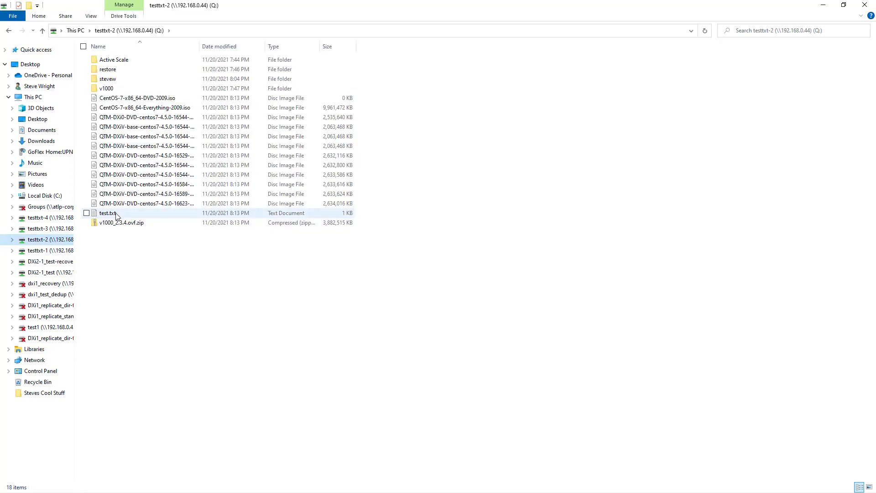
left_click(116, 216)
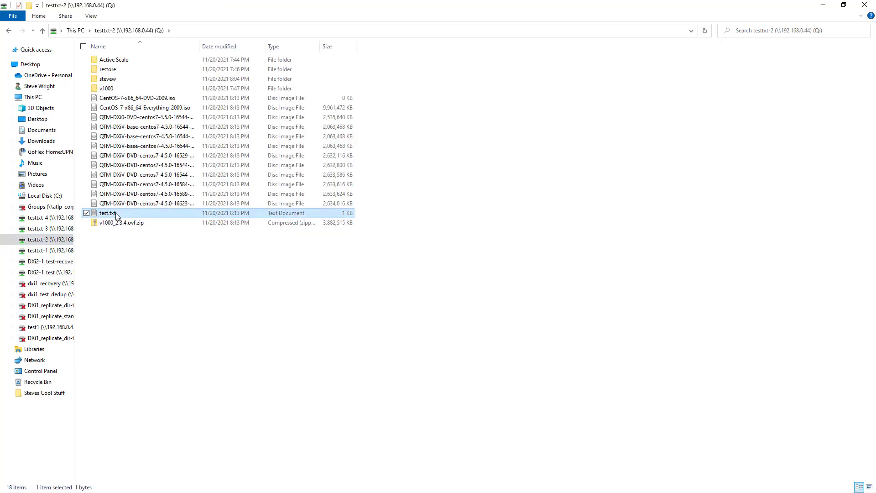
double_click(116, 216)
type("2")
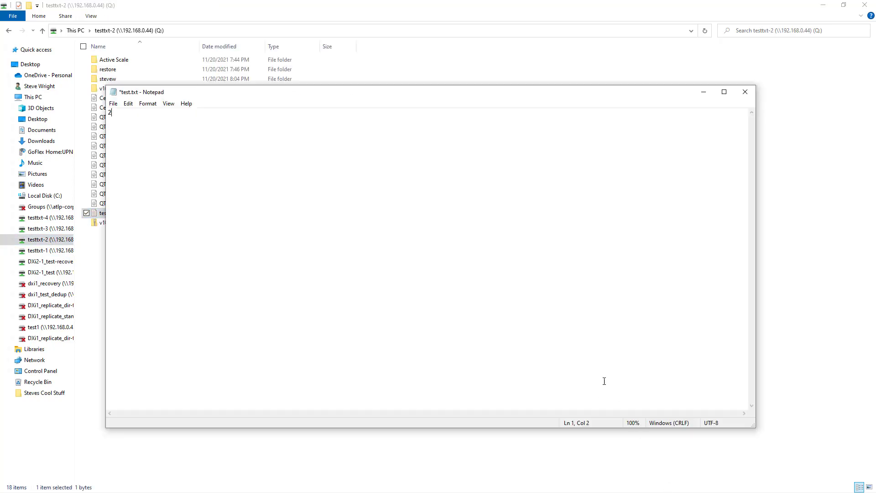
left_click(745, 92)
Check the content of test.txt on the recovered testtxt-3 and testtxt-4 shares, closing each file after viewing it
left_click(41, 232)
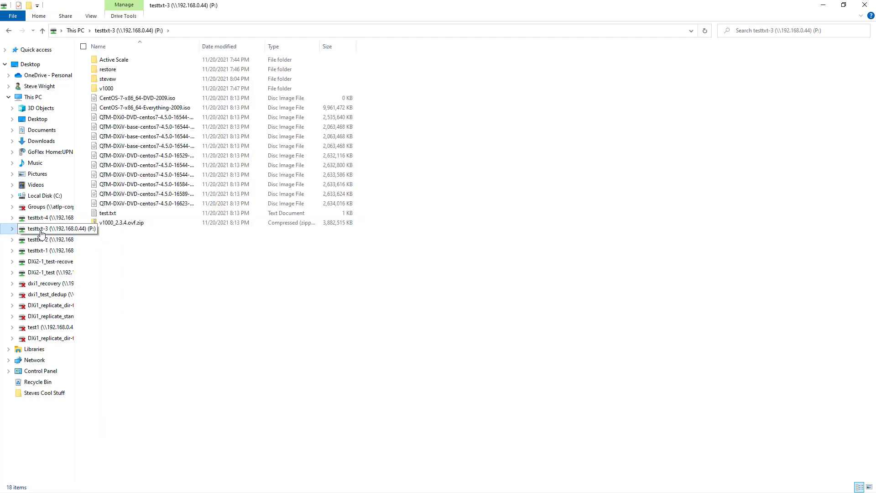
double_click(107, 213)
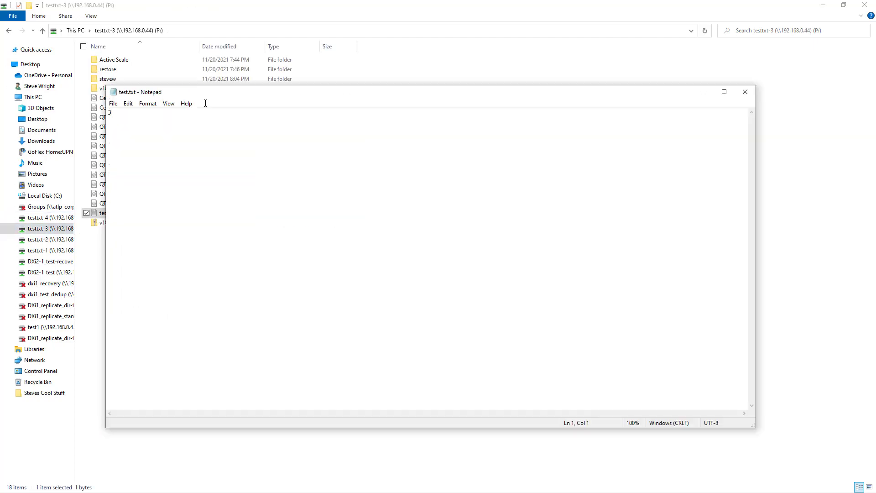
left_click(745, 92)
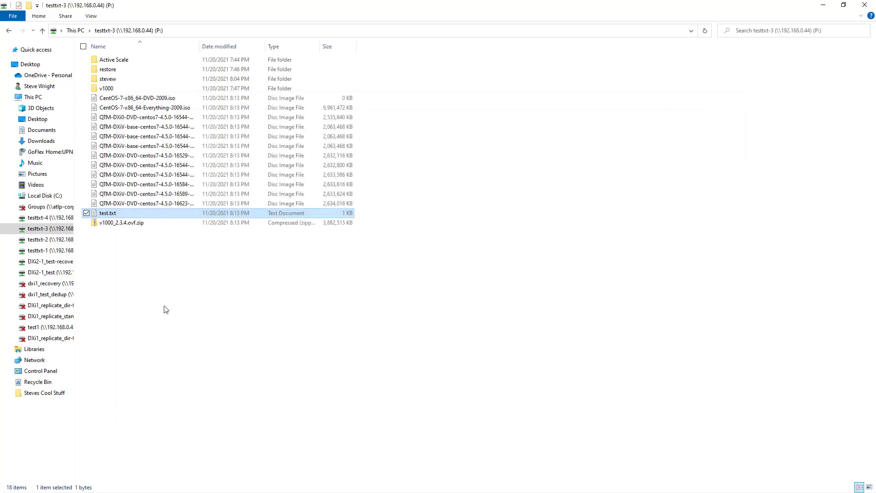
left_click(61, 218)
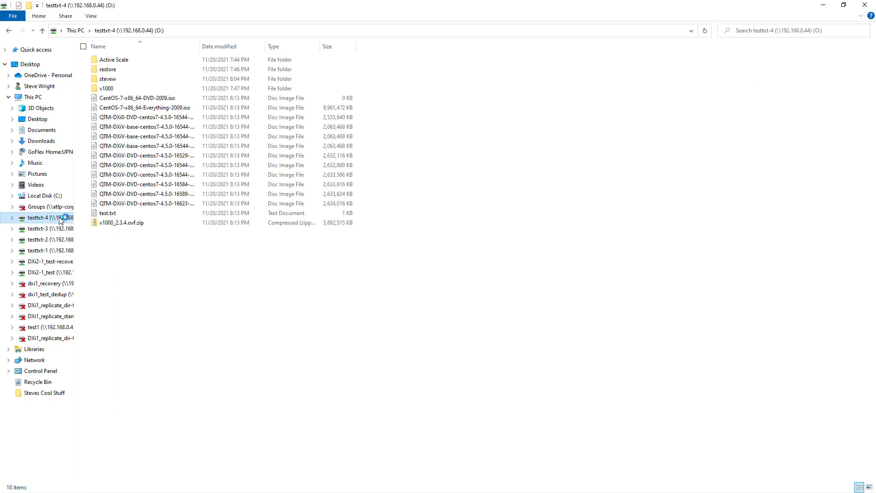
double_click(138, 210)
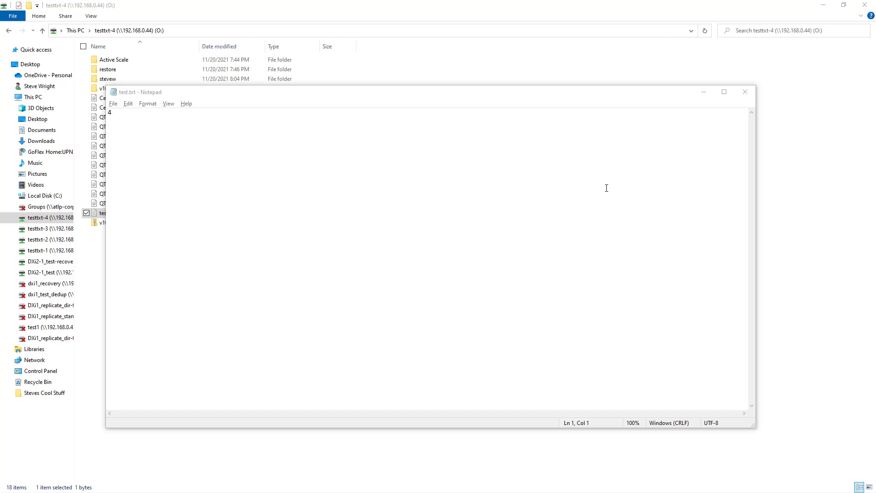
key("alt+F4")
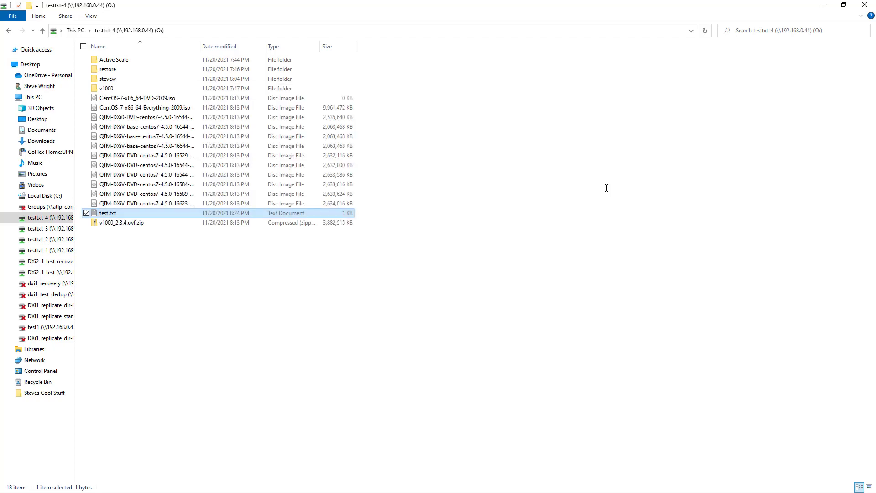